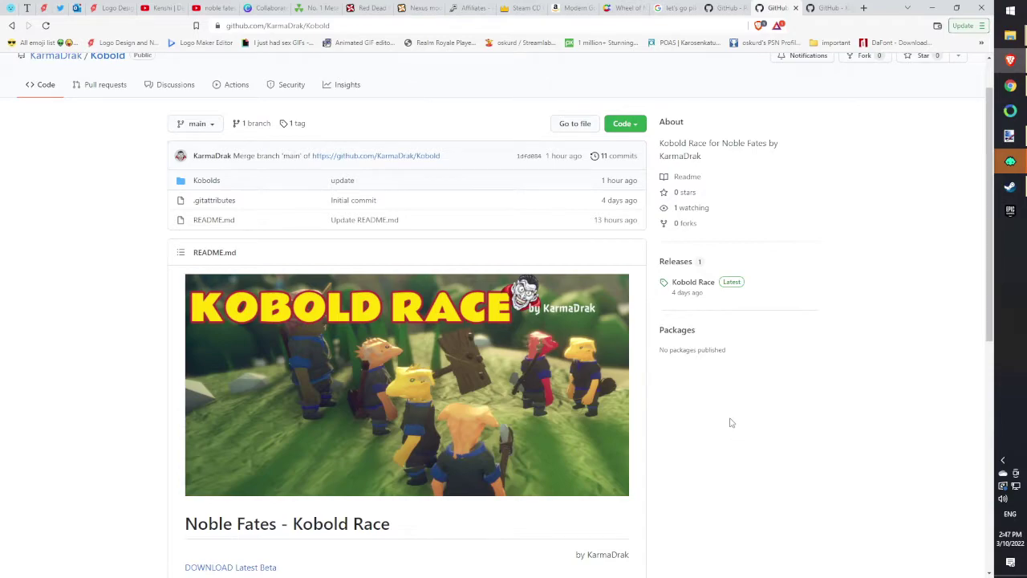
Switch to the Goblin Race repository page and look at its code download options.
left_click(821, 14)
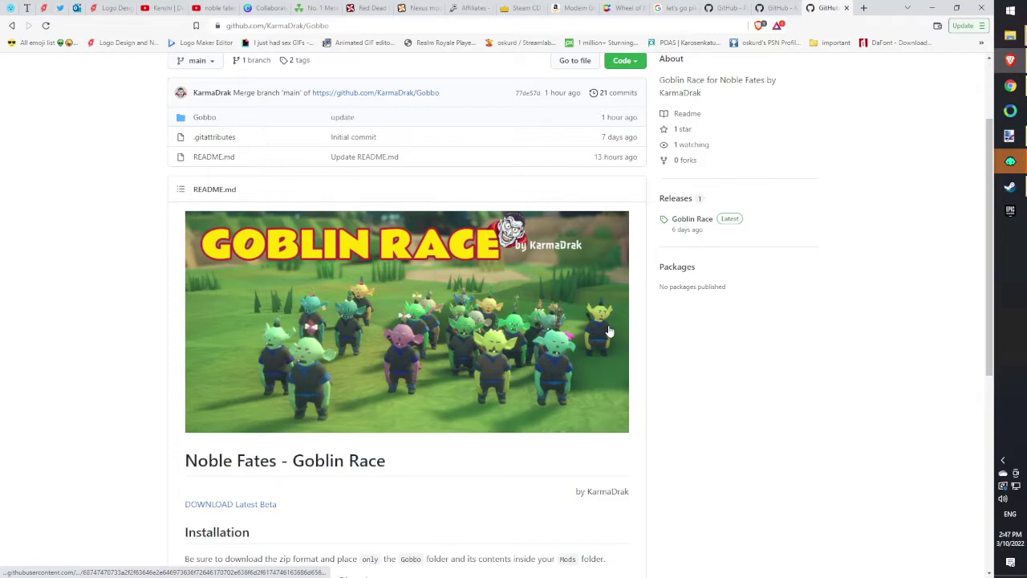
key("w")
scroll(595, 313, "up", 2)
left_click(57, 318)
left_click(627, 178)
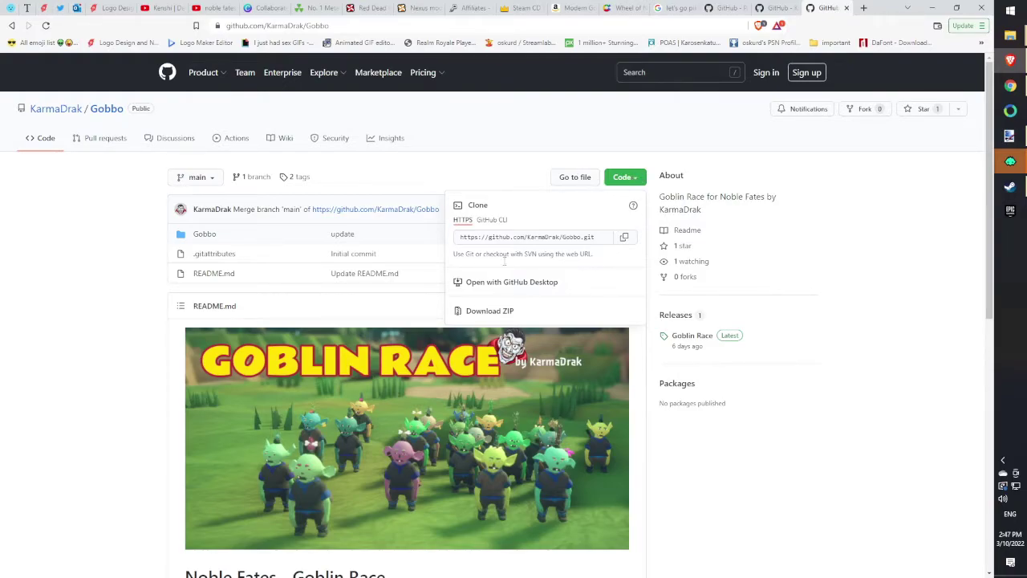
left_click(134, 354)
Read through the Goblin Race README's installation, features, compatibility, known issues and credits sections.
scroll(134, 355, "down", 4)
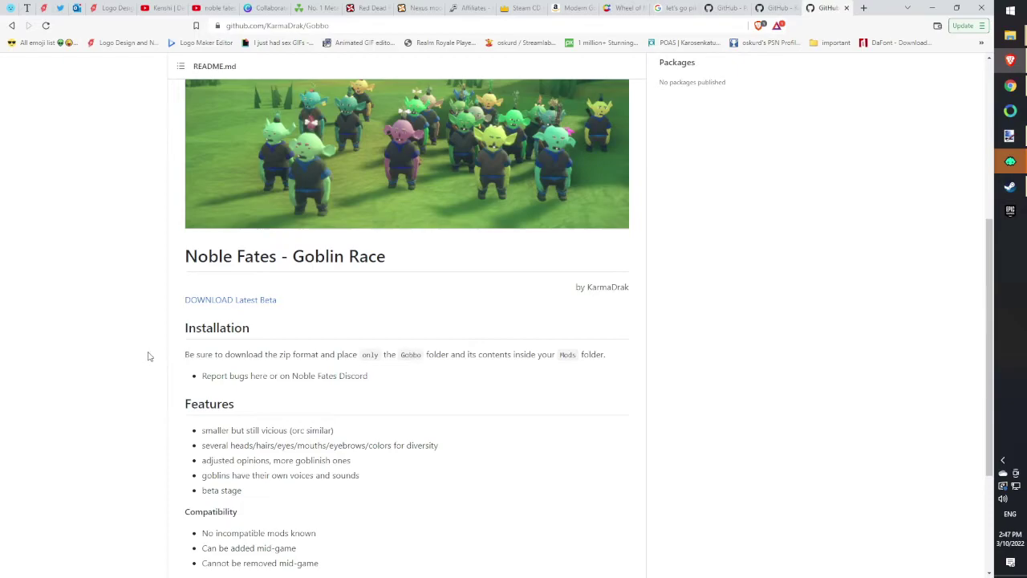
scroll(140, 355, "down", 2)
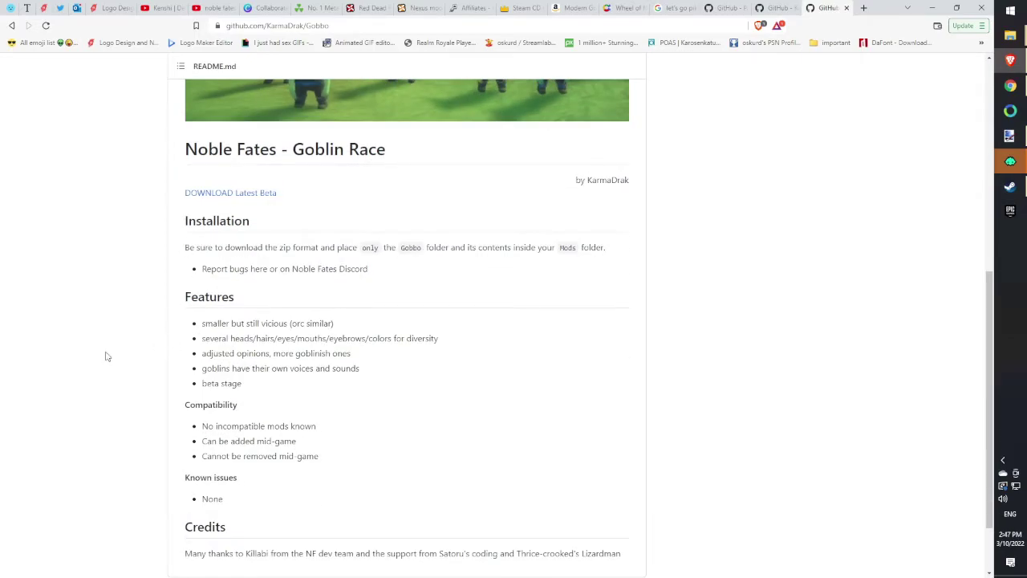
scroll(103, 355, "down", 1)
scroll(103, 355, "up", 2)
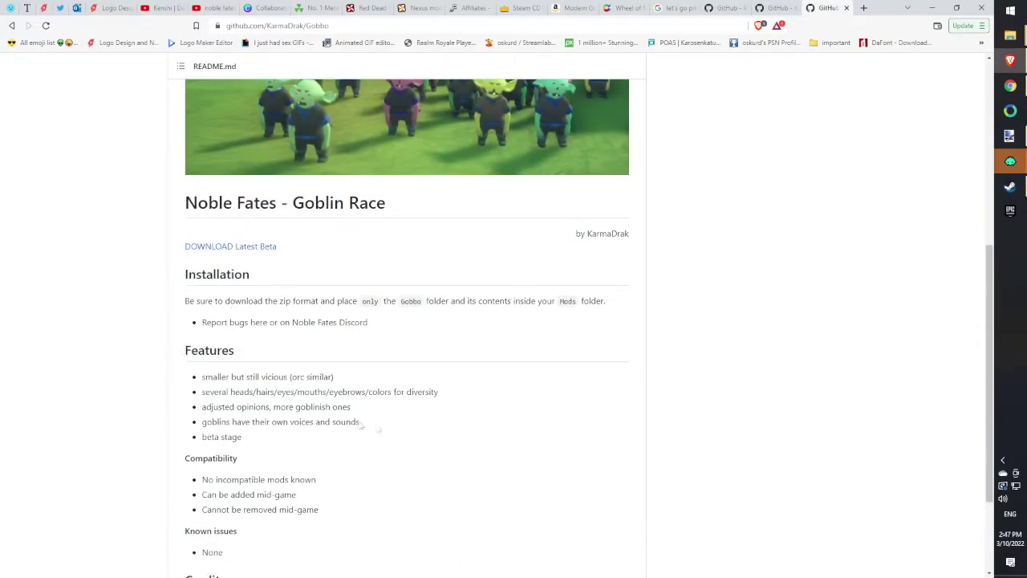
scroll(159, 361, "down", 2)
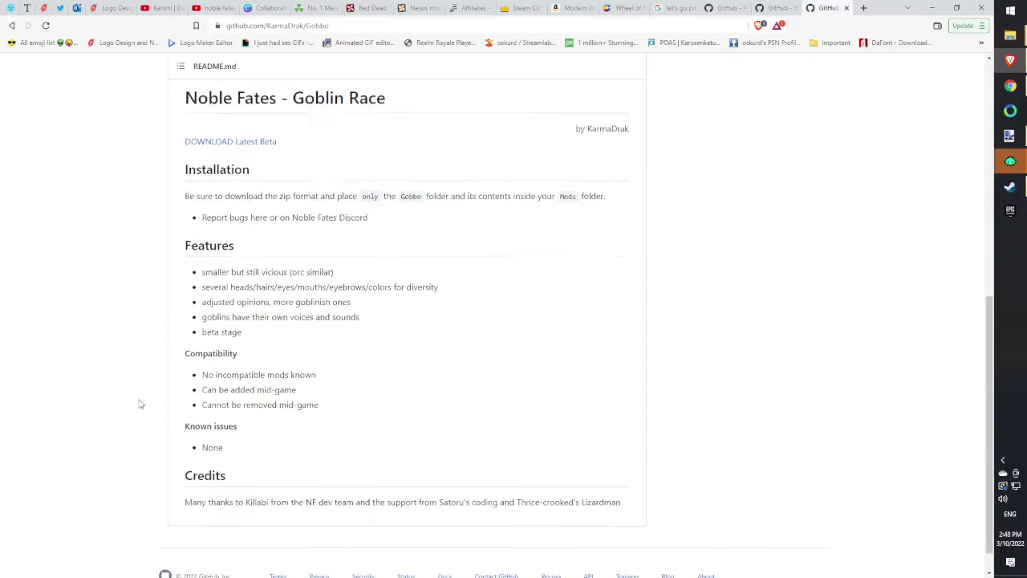
scroll(143, 403, "up", 4)
scroll(140, 403, "up", 1)
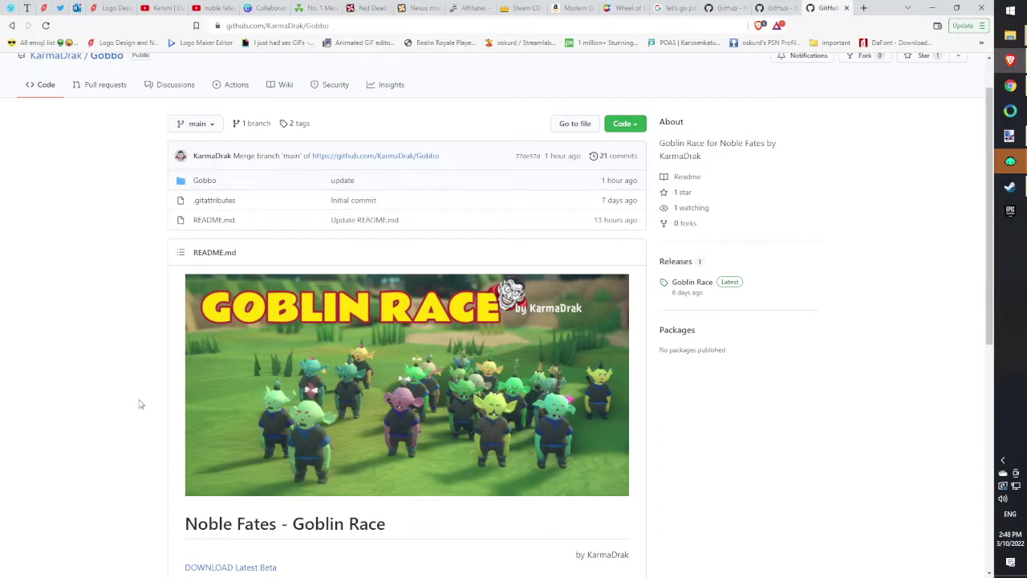
Review the Kobold Race README on its repository page, and return to the Goblin Race page.
left_click(777, 10)
scroll(155, 332, "down", 5)
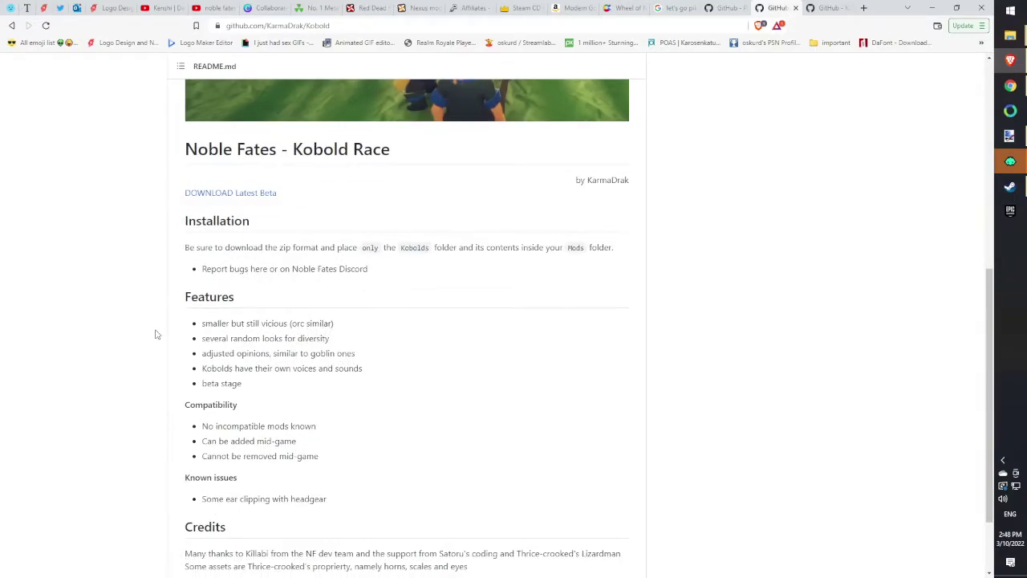
scroll(157, 333, "up", 4)
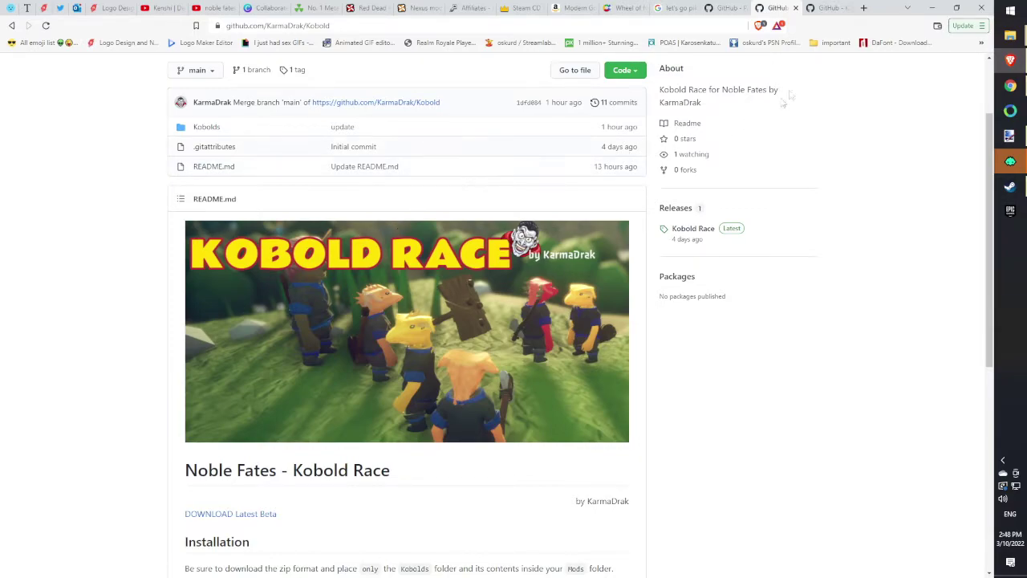
left_click(834, 8)
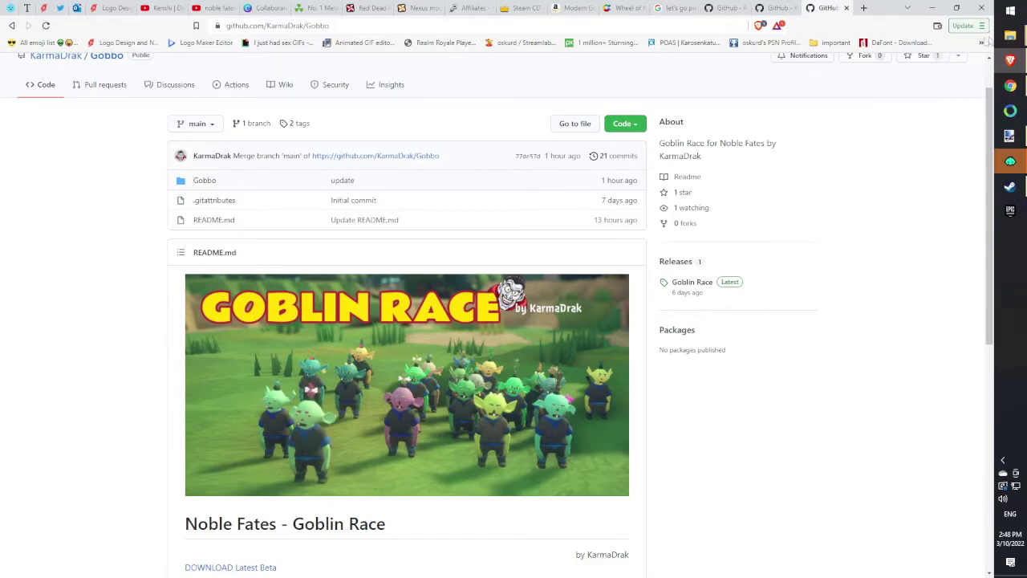
Extract Gobbo-main.zip from the Downloads folder into a Gobbo-main folder with 7-Zip.
mouse_move(1009, 37)
left_click(947, 44)
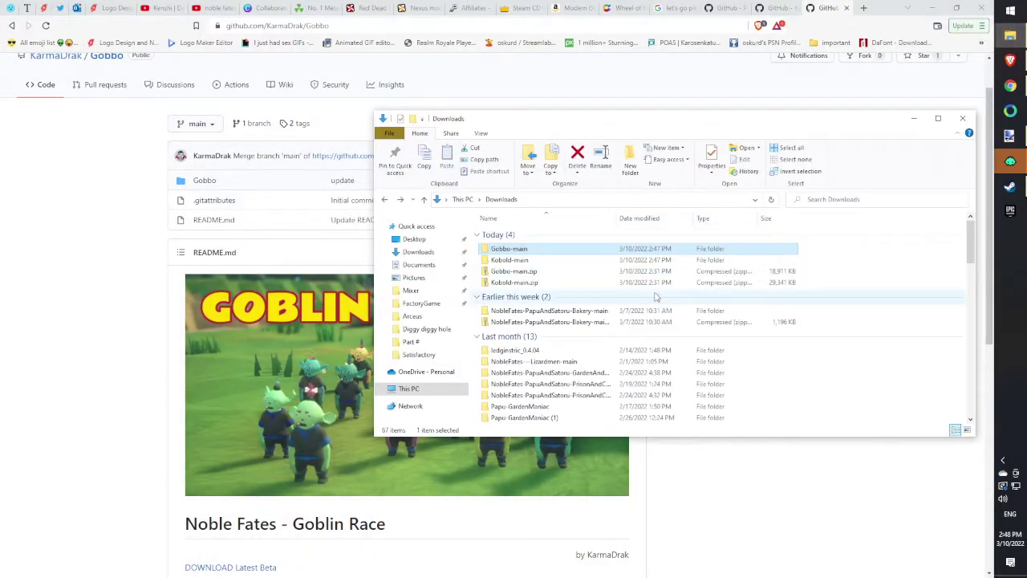
left_click(523, 272)
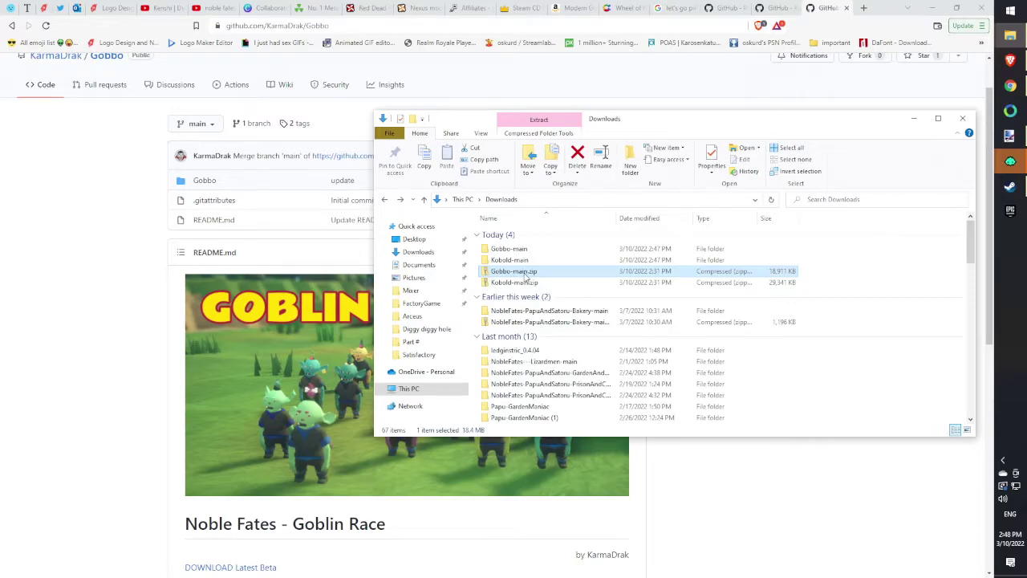
right_click(526, 274)
mouse_move(465, 332)
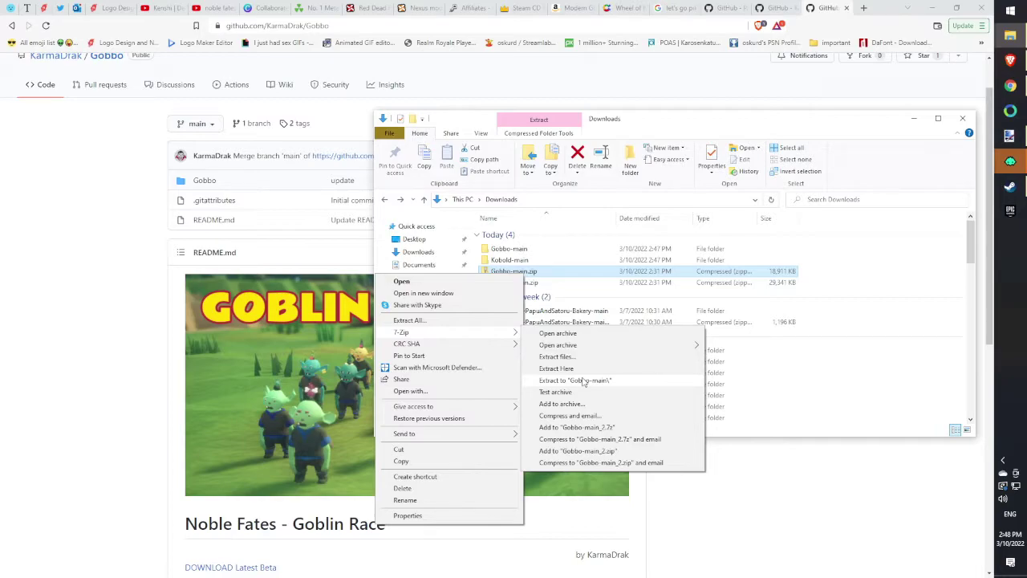
left_click(583, 381)
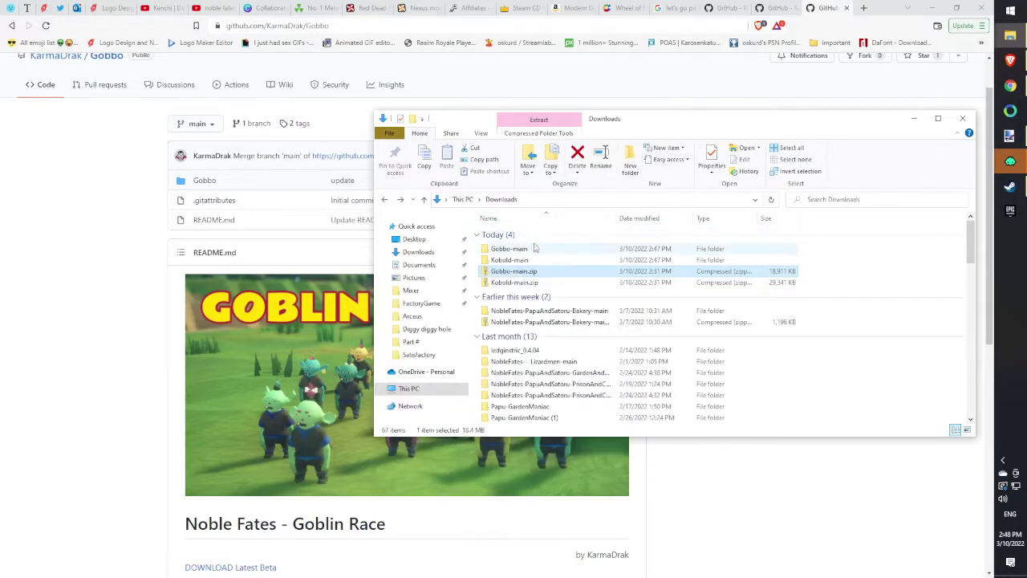
Open the extracted Gobbo-main folder and bring up the Noble Fates Mods folder window beside it.
double_click(525, 251)
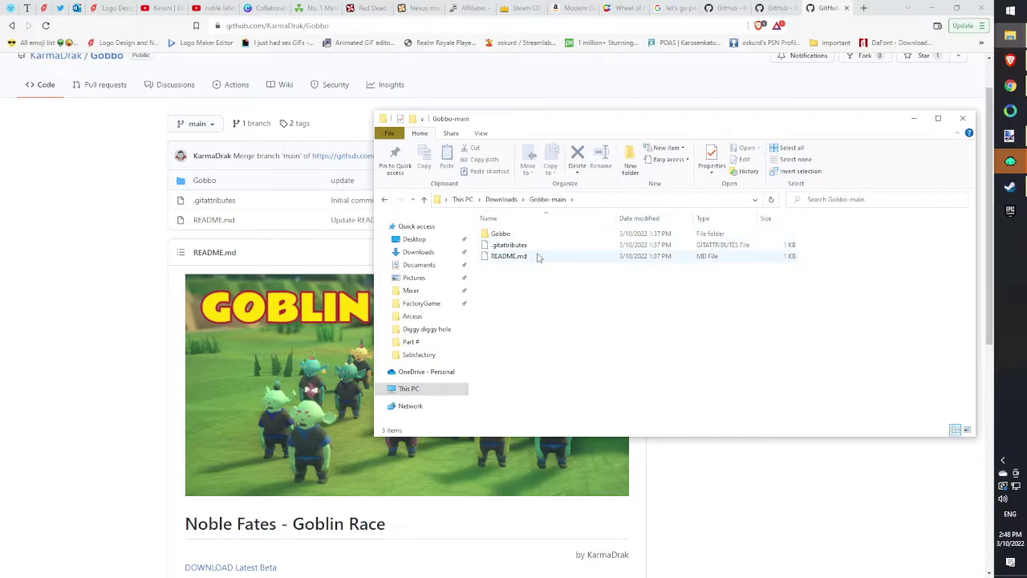
left_click_drag(614, 126, 638, 127)
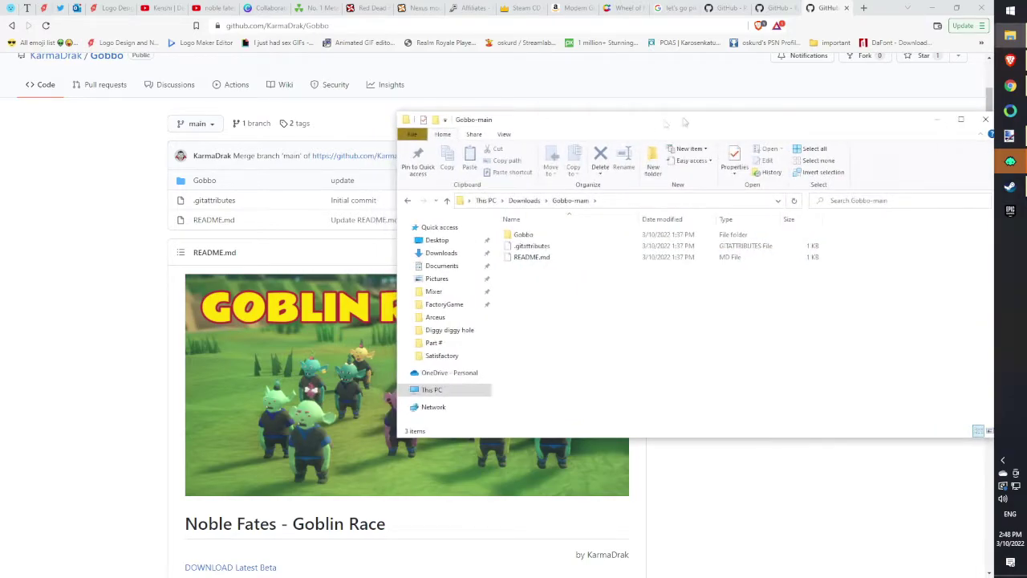
mouse_move(1010, 36)
left_click(935, 120)
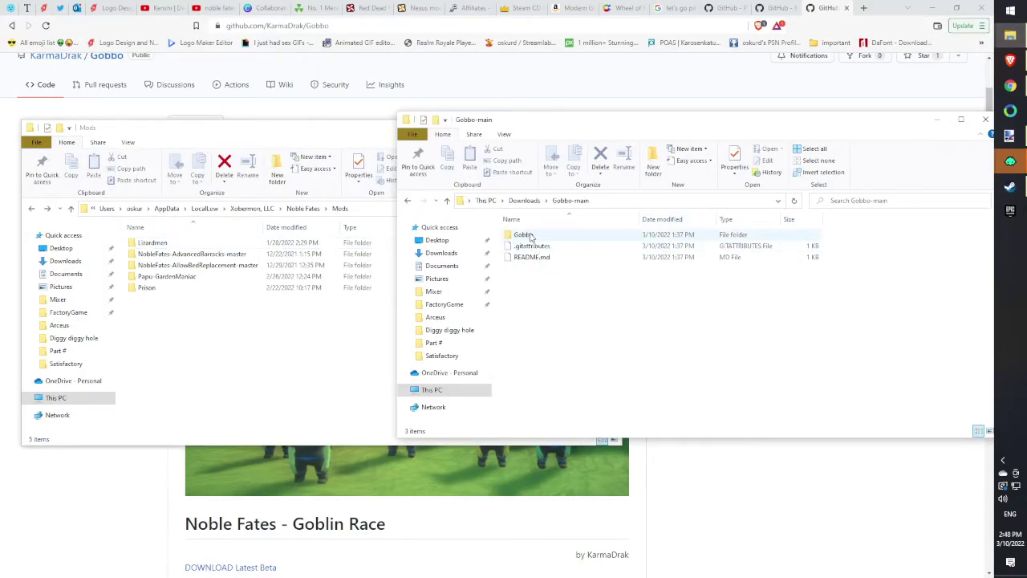
mouse_move(529, 235)
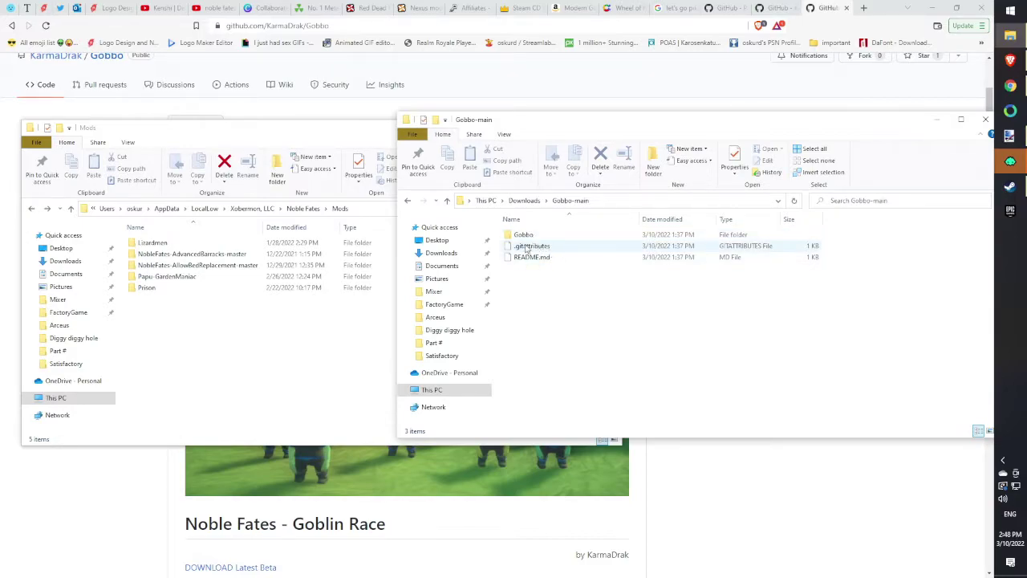
Go up from Mods to the Noble Fates folder and show its full path.
left_click(329, 344)
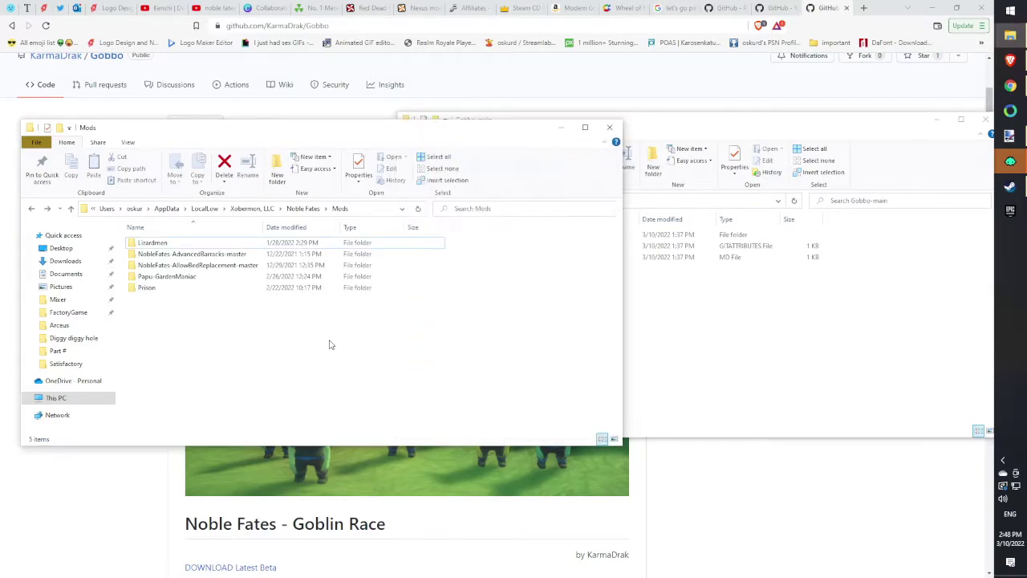
key("alt+Up")
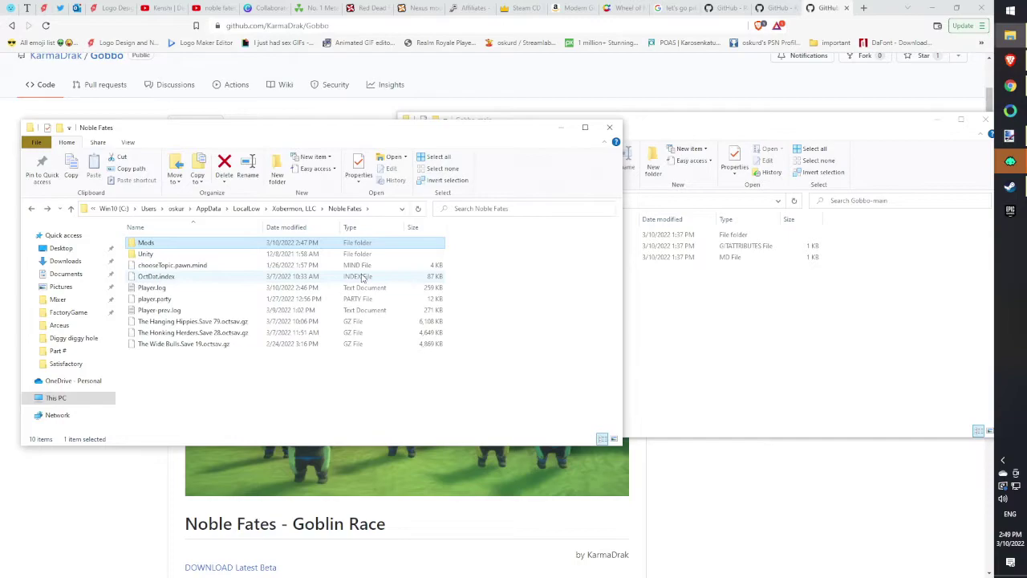
left_click(373, 209)
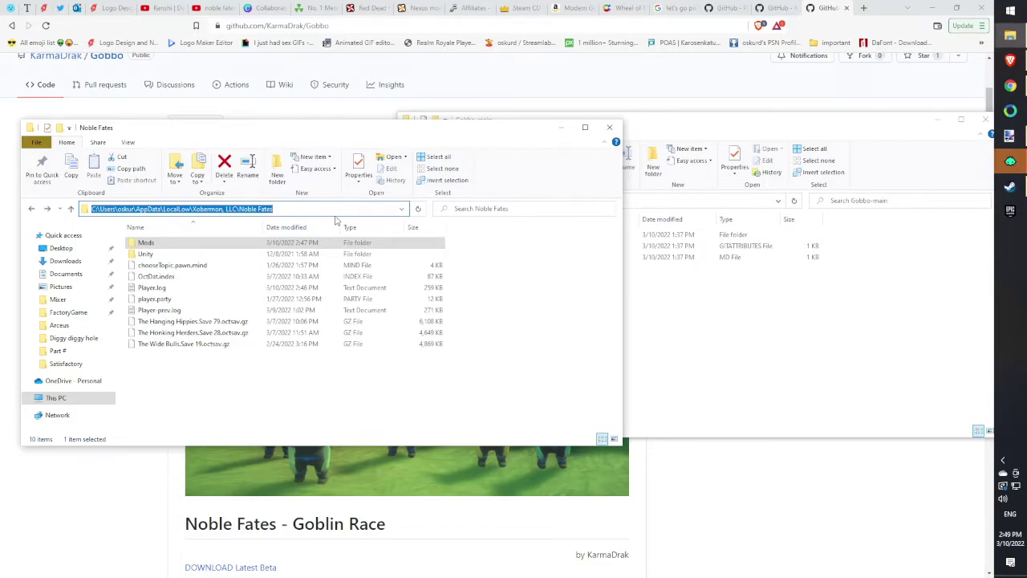
left_click(501, 323)
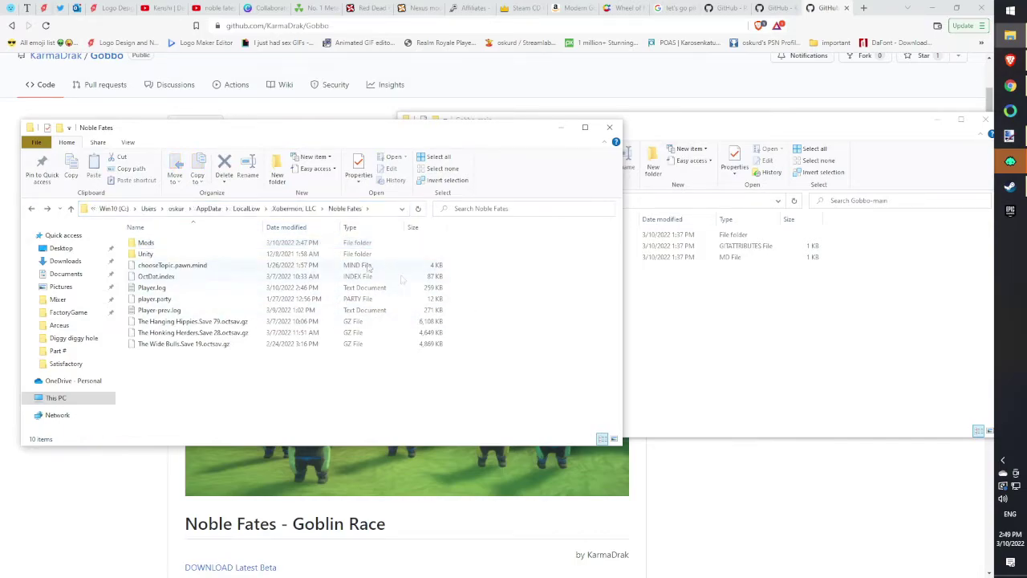
Navigate from the AppData LocalLow folder through Xobermon, LLC and Noble Fates into the Mods folder.
left_click(279, 209)
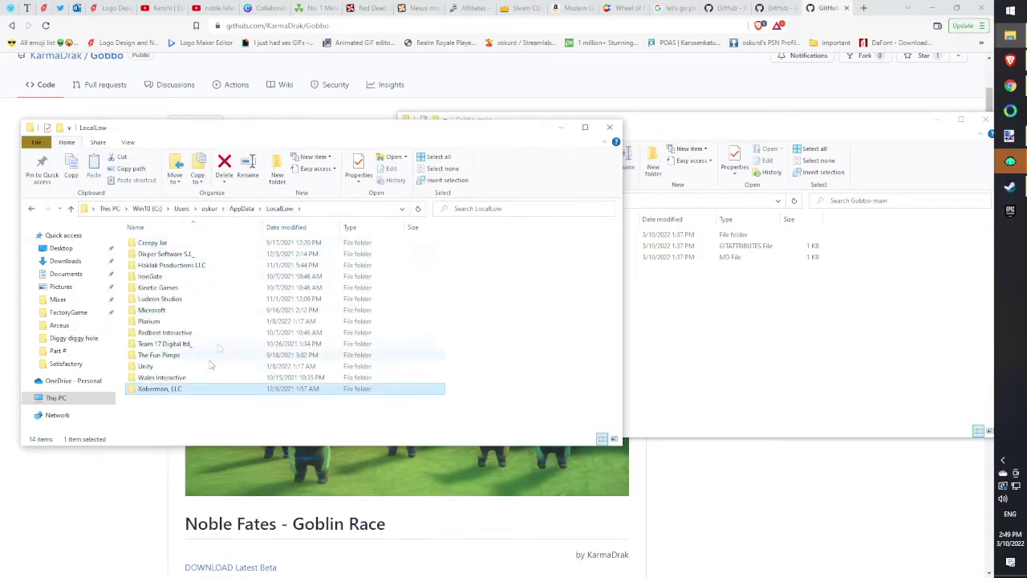
double_click(163, 390)
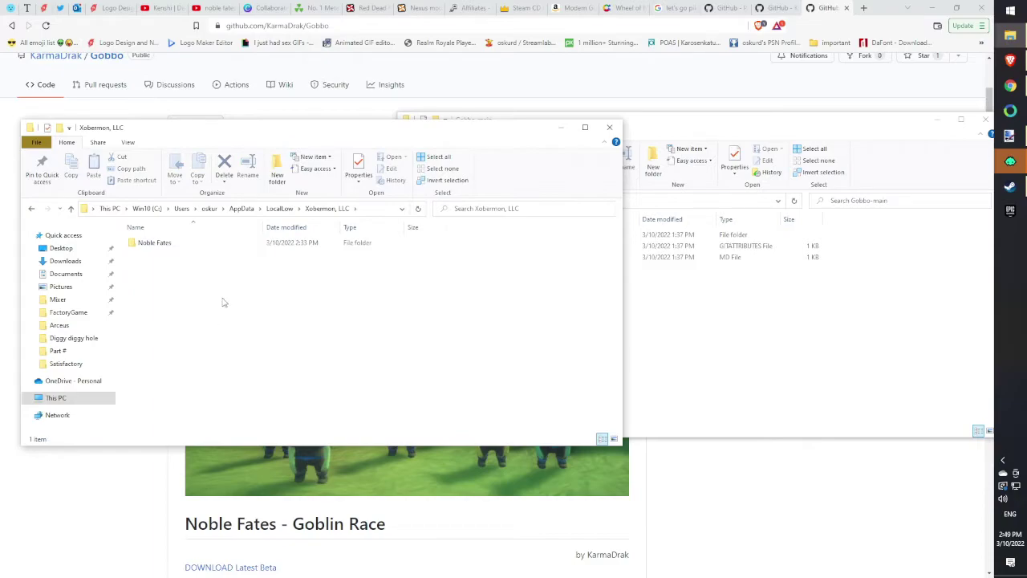
double_click(200, 249)
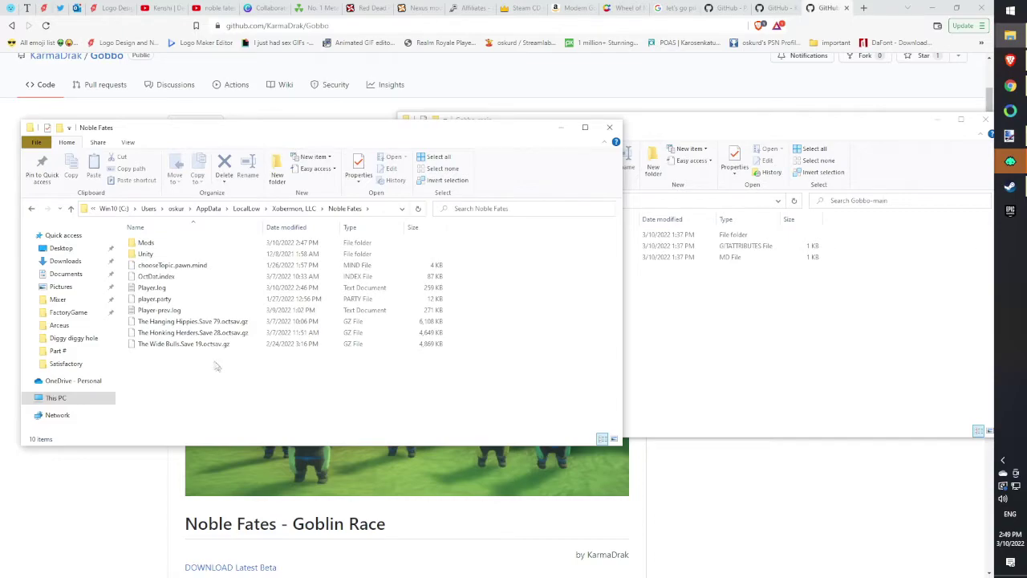
left_click(147, 247)
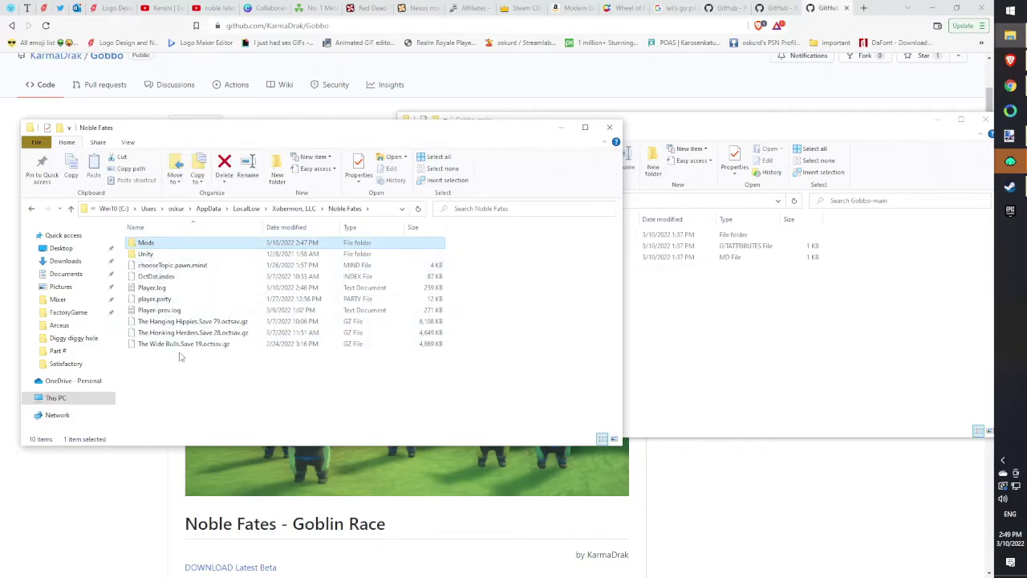
left_click(185, 372)
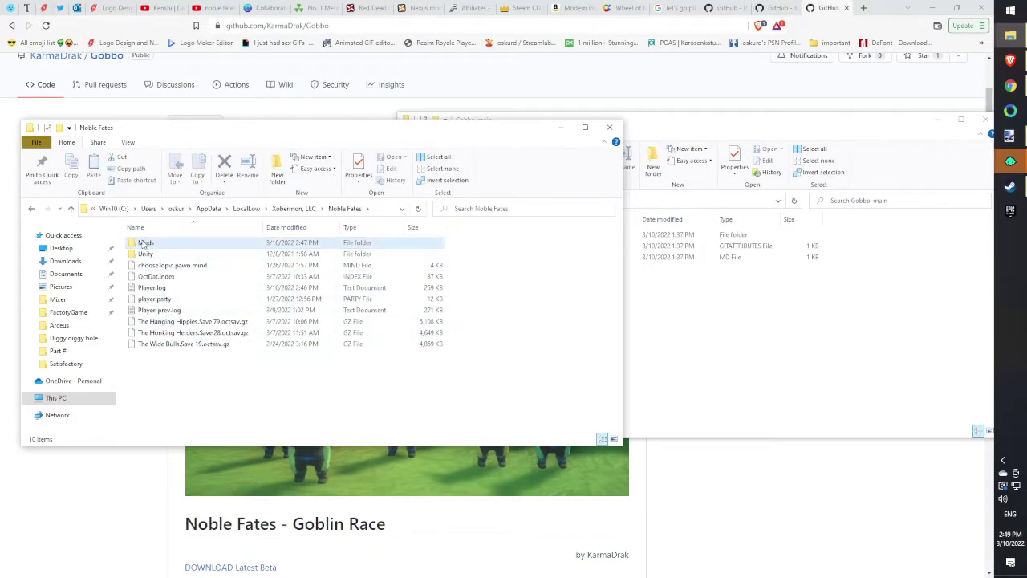
double_click(147, 242)
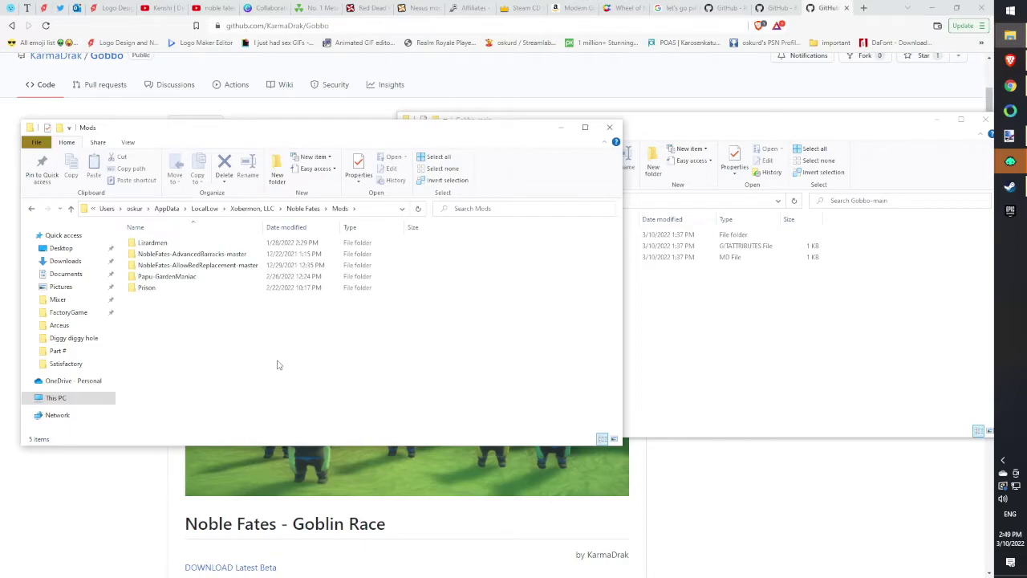
Move only the Gobbo folder from Gobbo-main into the Noble Fates Mods folder.
left_click(721, 347)
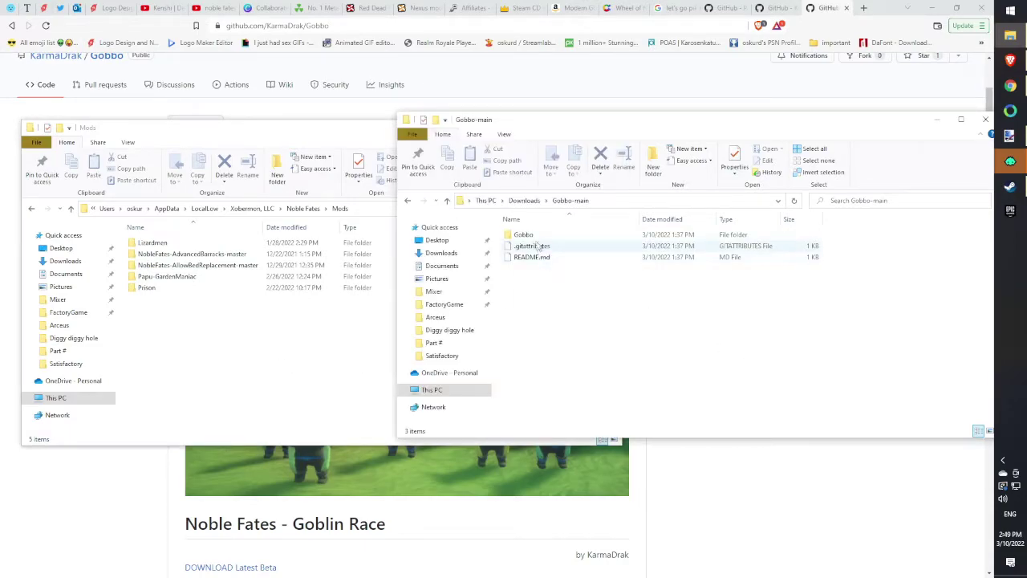
key("alt+Left")
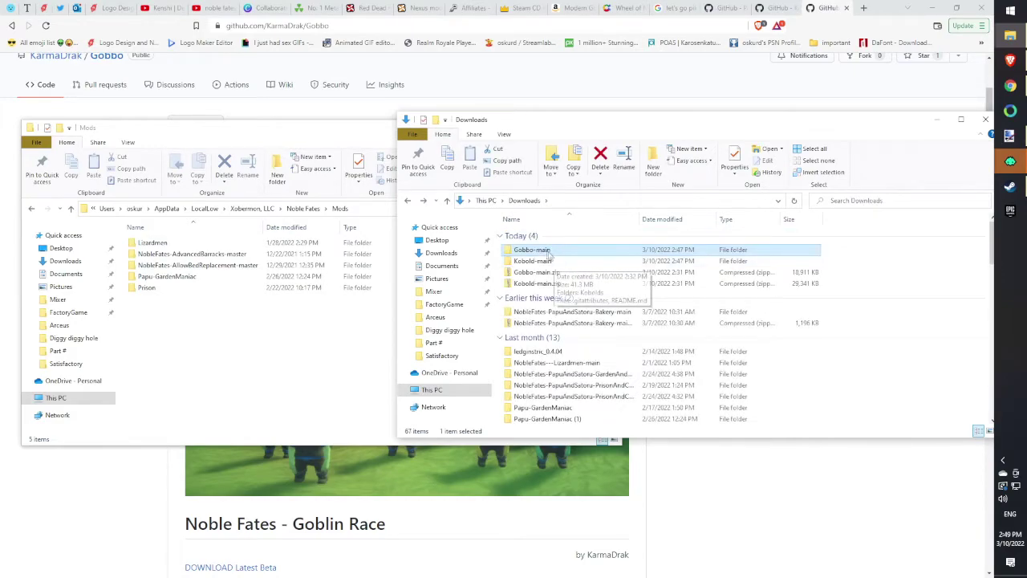
double_click(534, 245)
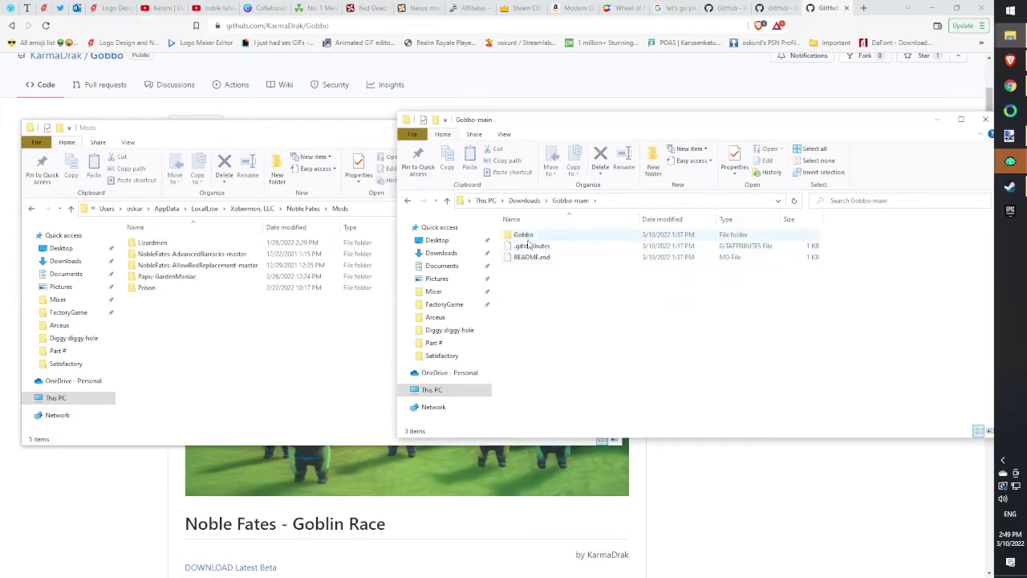
left_click(531, 256)
key("shift+Up")
left_click(564, 313)
double_click(523, 234)
key("alt+Left")
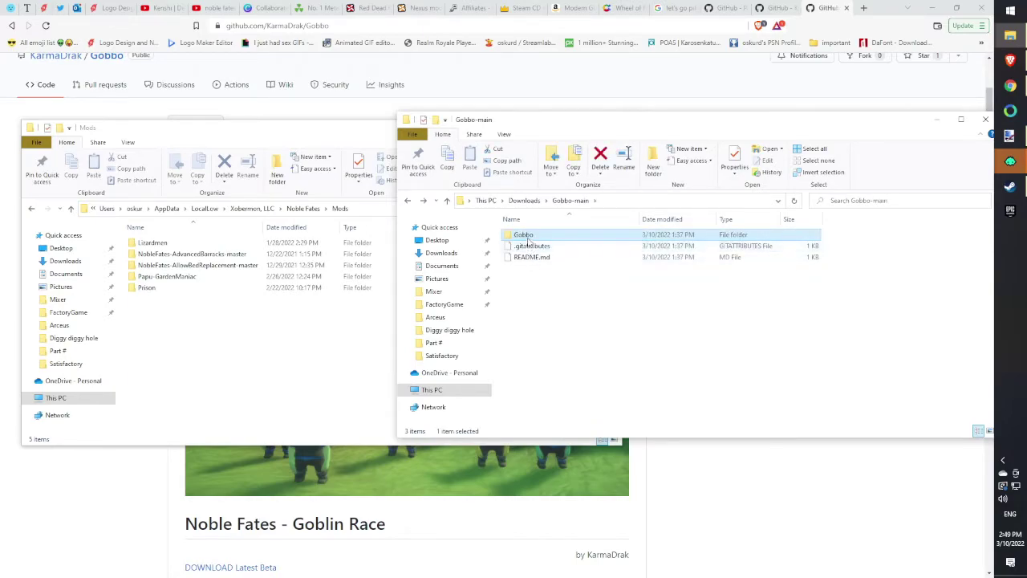
left_click_drag(525, 238, 222, 373)
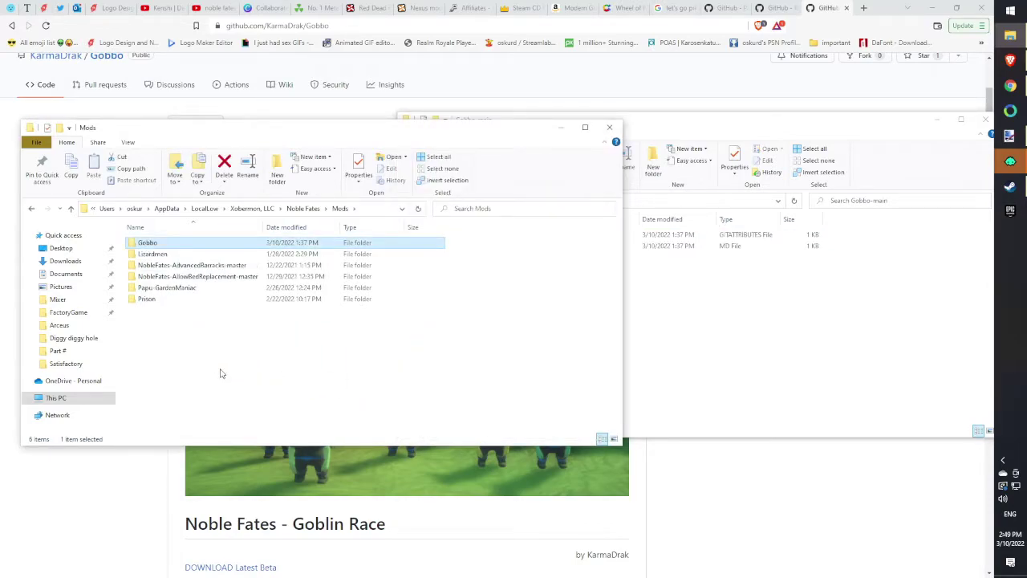
Move only the Kobolds folder from Downloads\Kobold-main into the Mods folder, and return to the browser's Goblin Race page.
left_click(704, 348)
key("alt+Left")
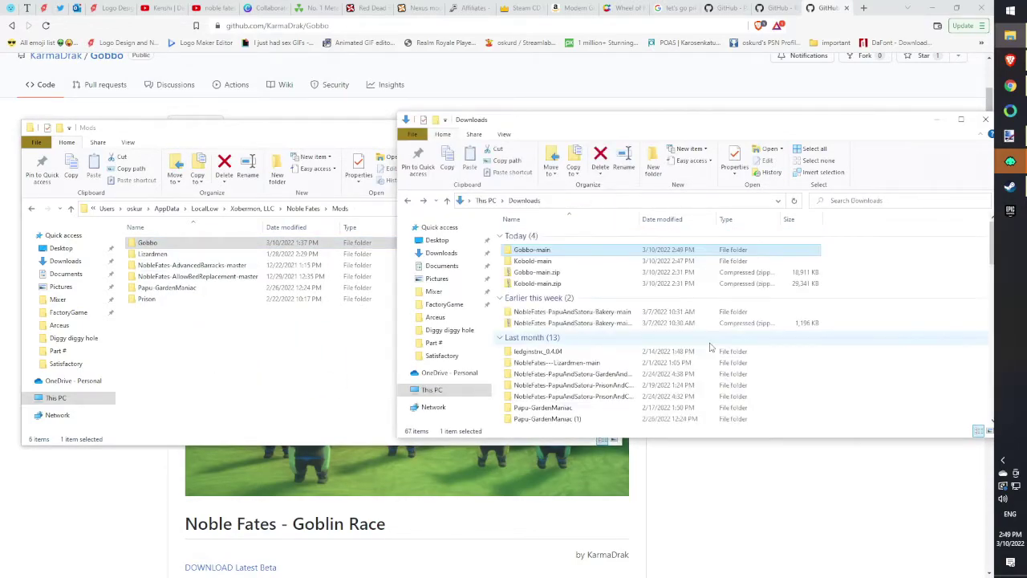
double_click(533, 261)
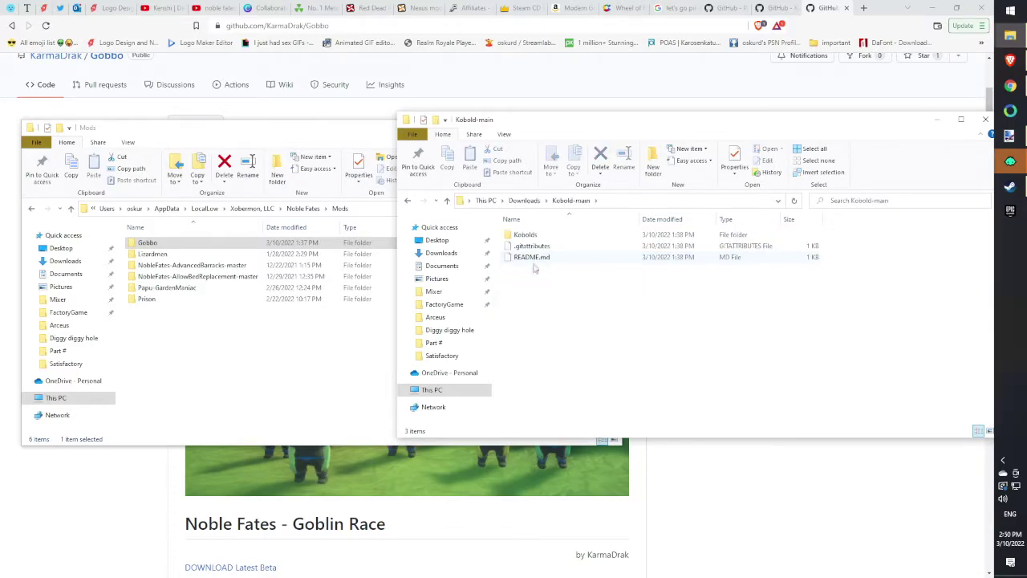
left_click_drag(533, 272, 522, 247)
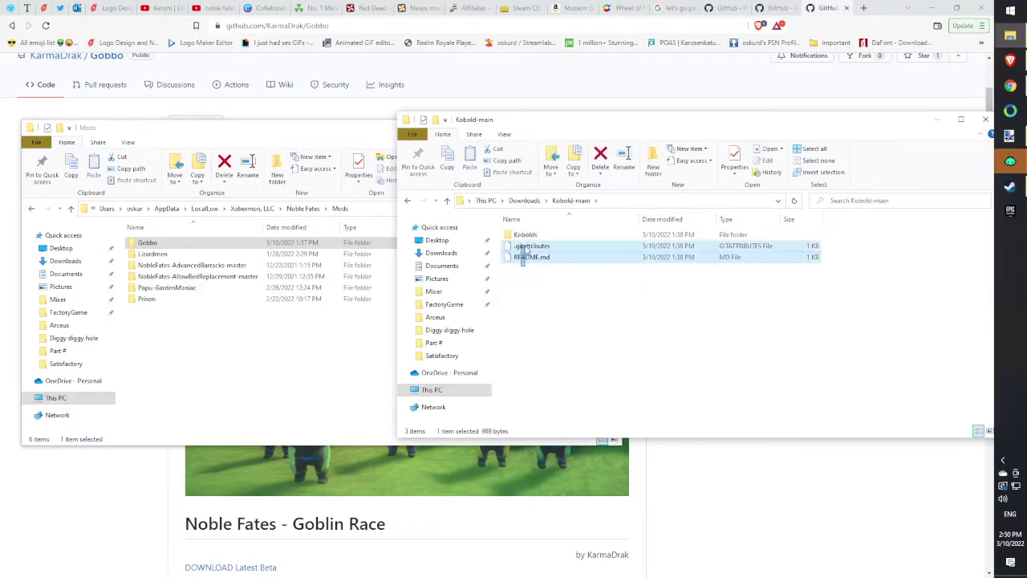
left_click(524, 240)
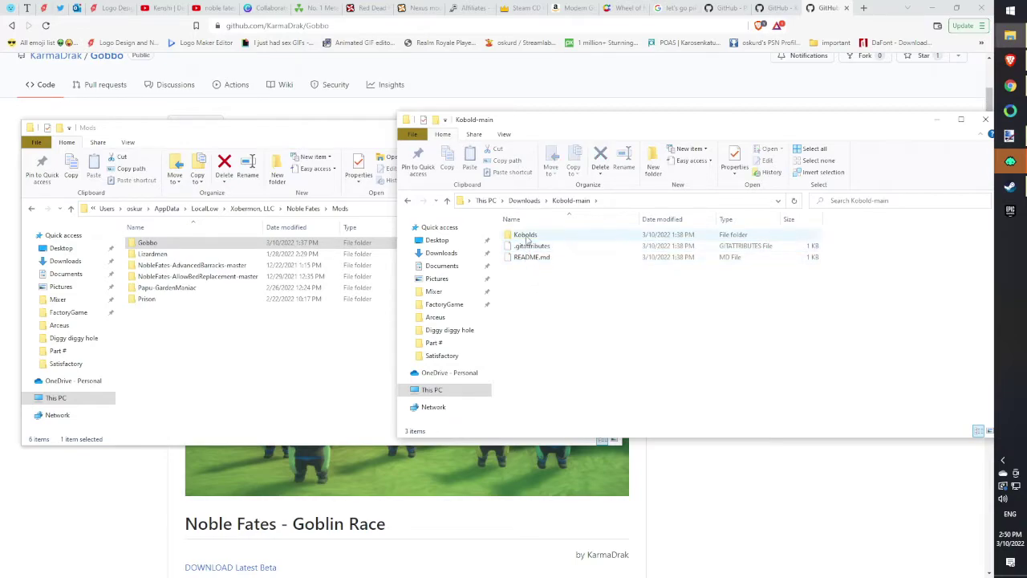
left_click_drag(522, 242, 224, 375)
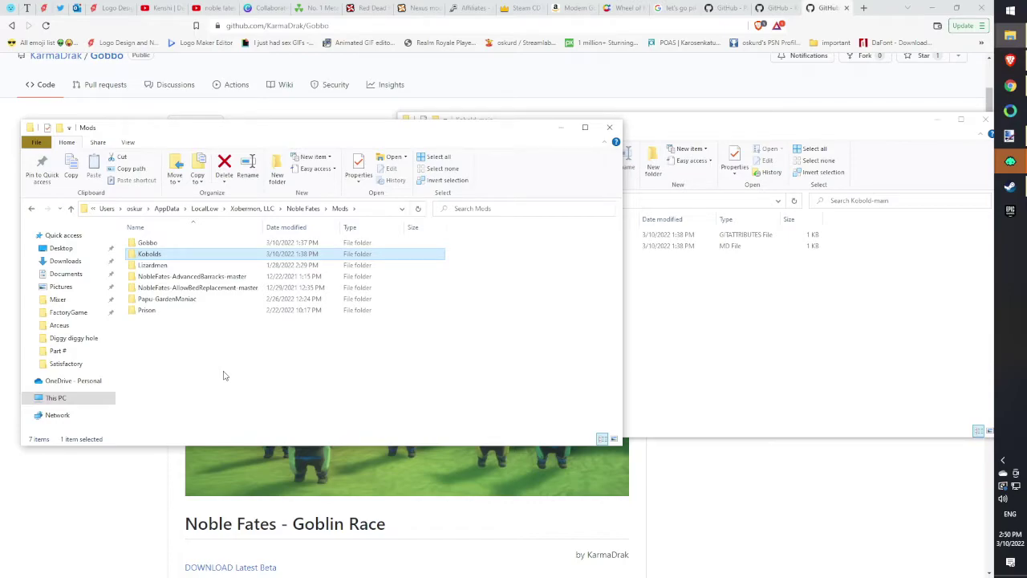
left_click(255, 352)
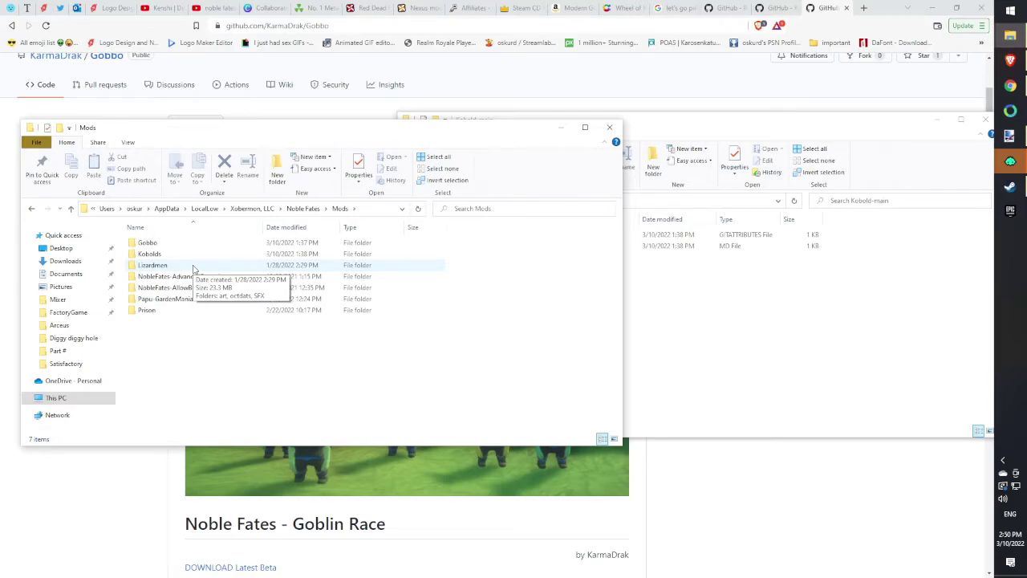
left_click(832, 495)
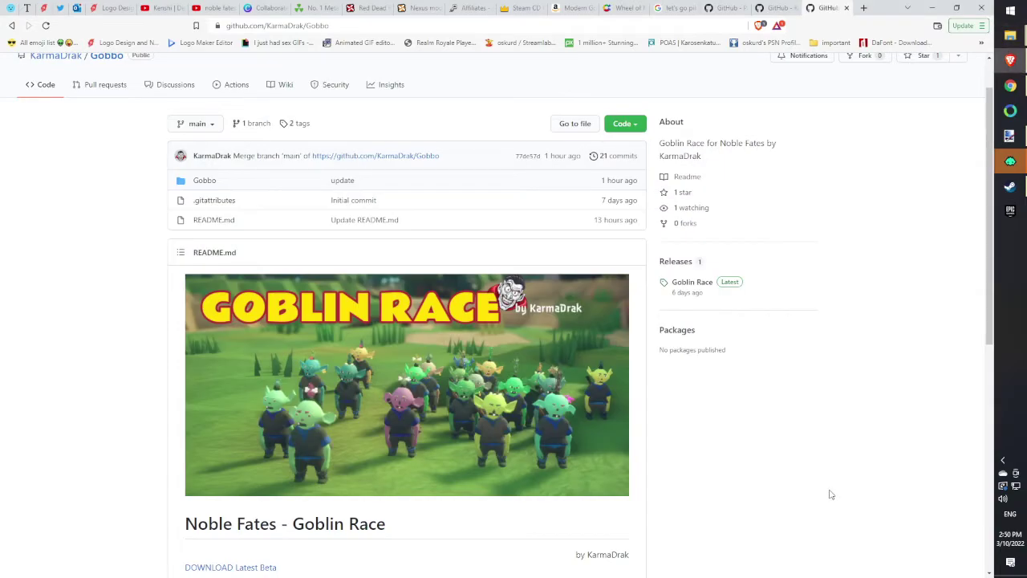